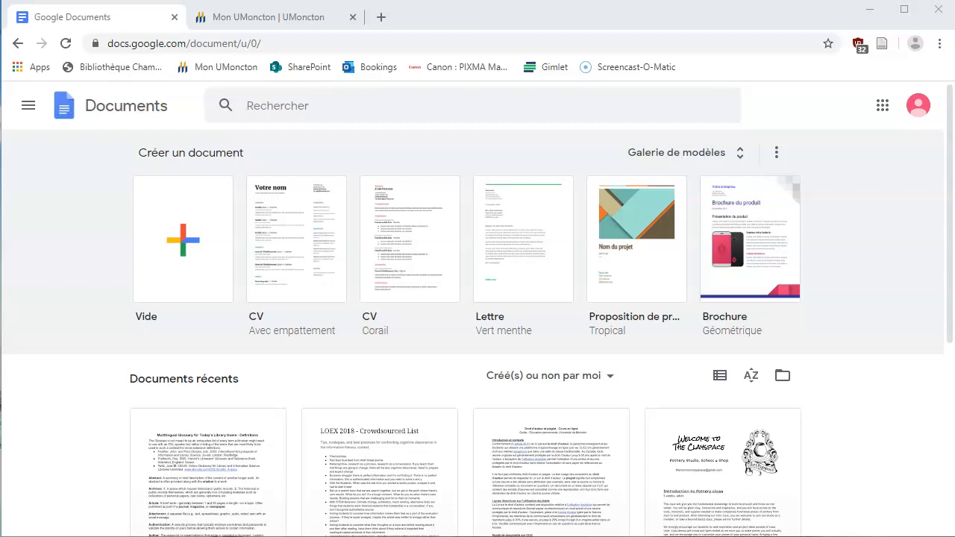
# Switch to the Mon UMoncton tab and scroll down to the Membres du personnel section
pyautogui.click(262, 16)
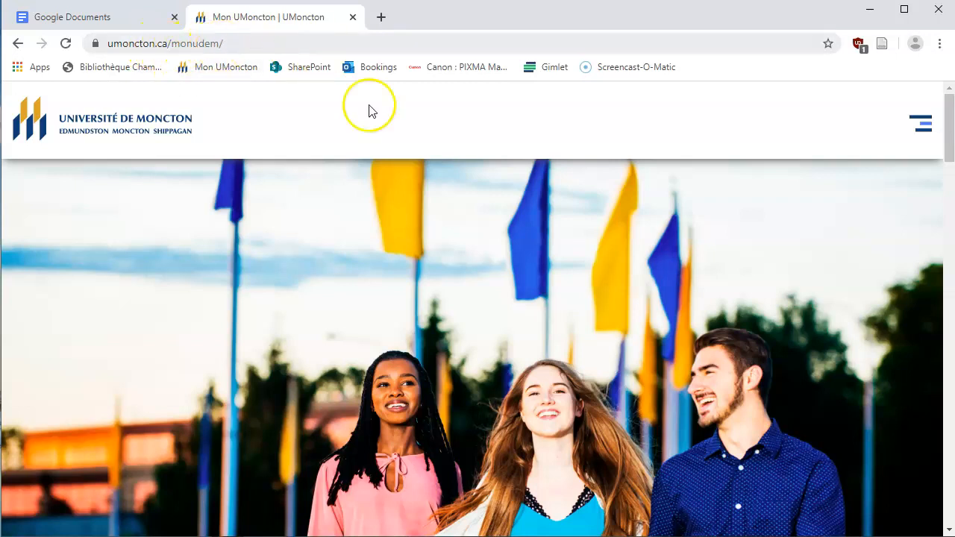
pyautogui.scroll(-5, 539, 210)
pyautogui.scroll(-7, 512, 211)
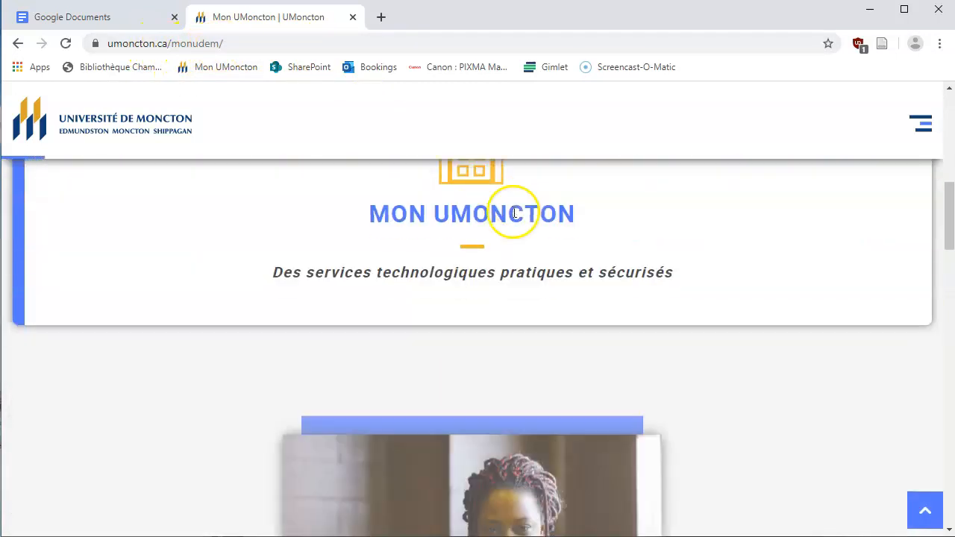
pyautogui.scroll(-4, 512, 212)
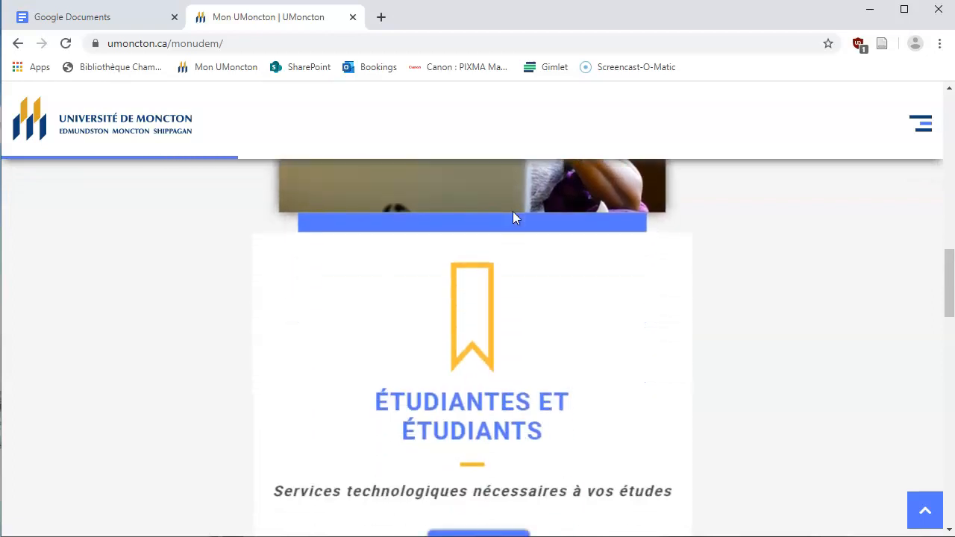
pyautogui.click(457, 328)
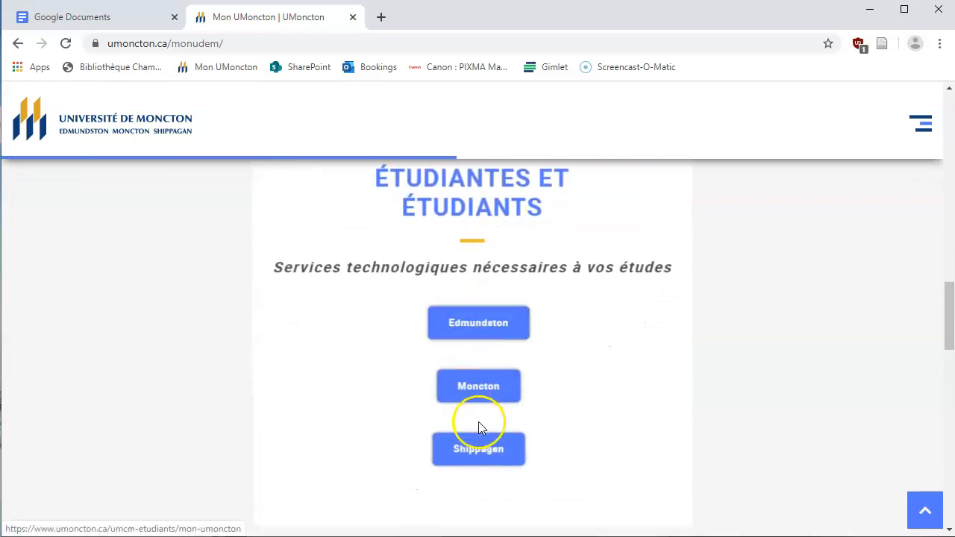
pyautogui.scroll(-6, 575, 376)
pyautogui.scroll(-6, 573, 354)
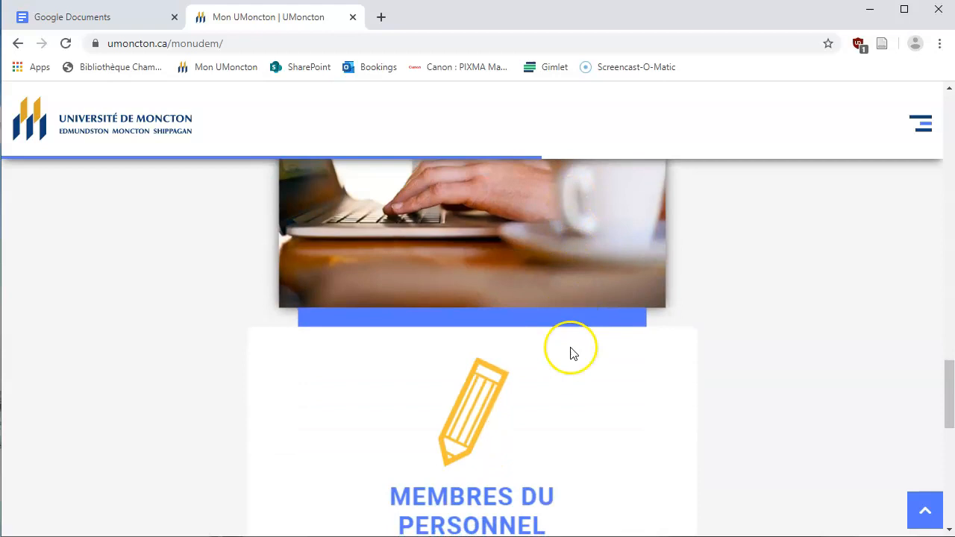
# Open the Moncton staff services page and sign in to Office 365 mail via Ouvrir une session
pyautogui.click(478, 335)
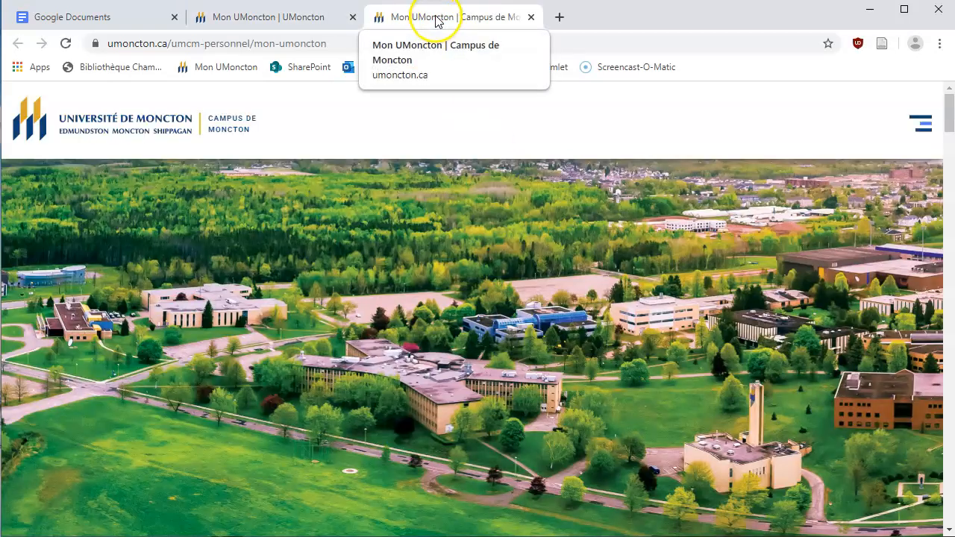
pyautogui.scroll(-5, 560, 328)
pyautogui.scroll(-8, 561, 331)
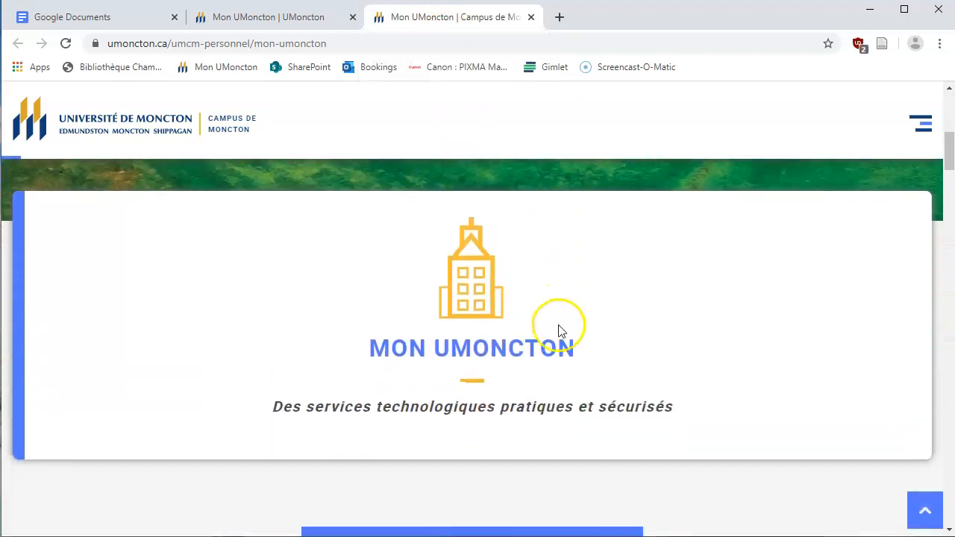
pyautogui.scroll(-4, 561, 325)
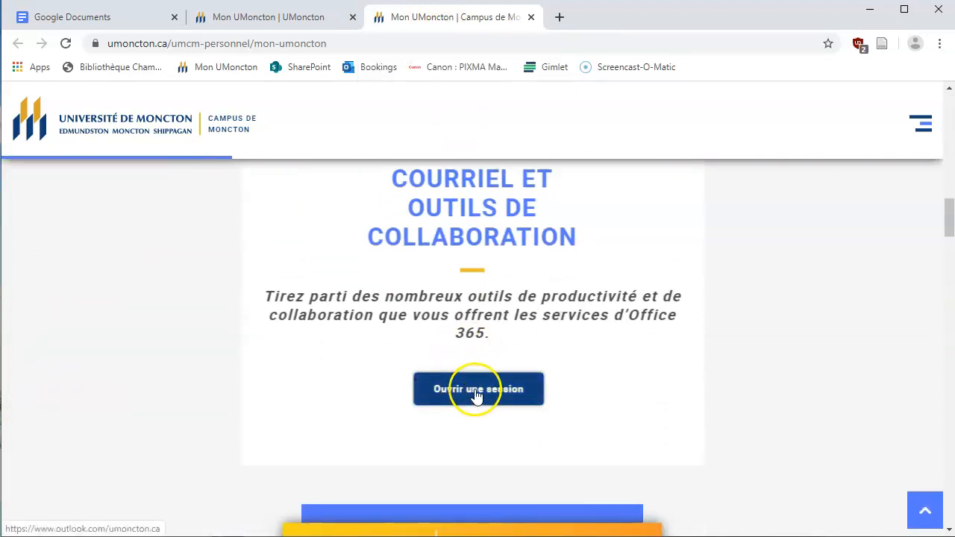
pyautogui.click(478, 394)
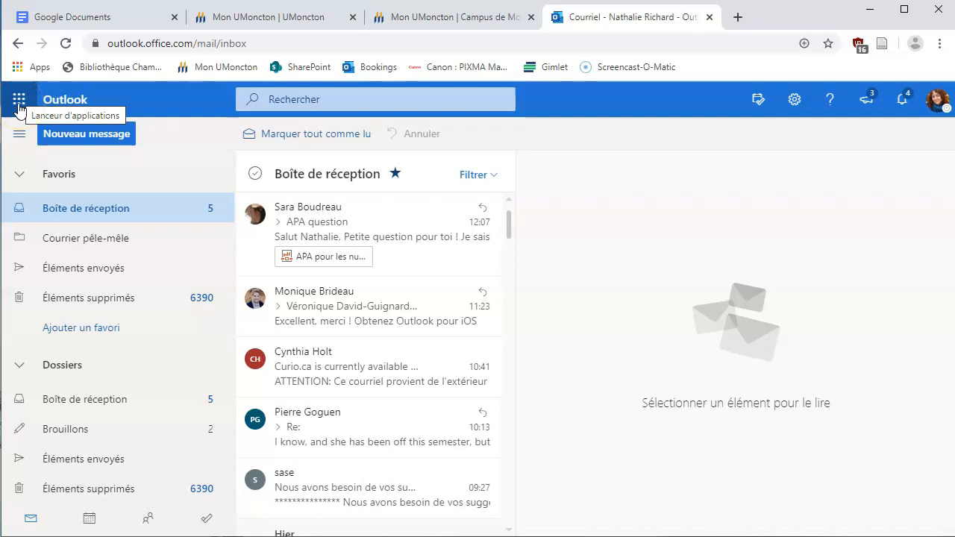
# Launch SharePoint from the Outlook app launcher's full list of applications
pyautogui.click(19, 102)
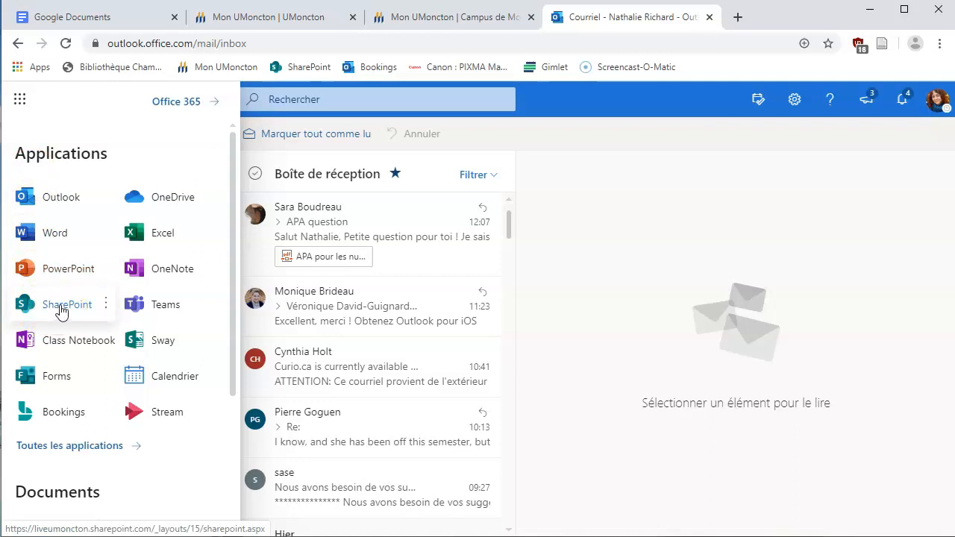
pyautogui.click(68, 446)
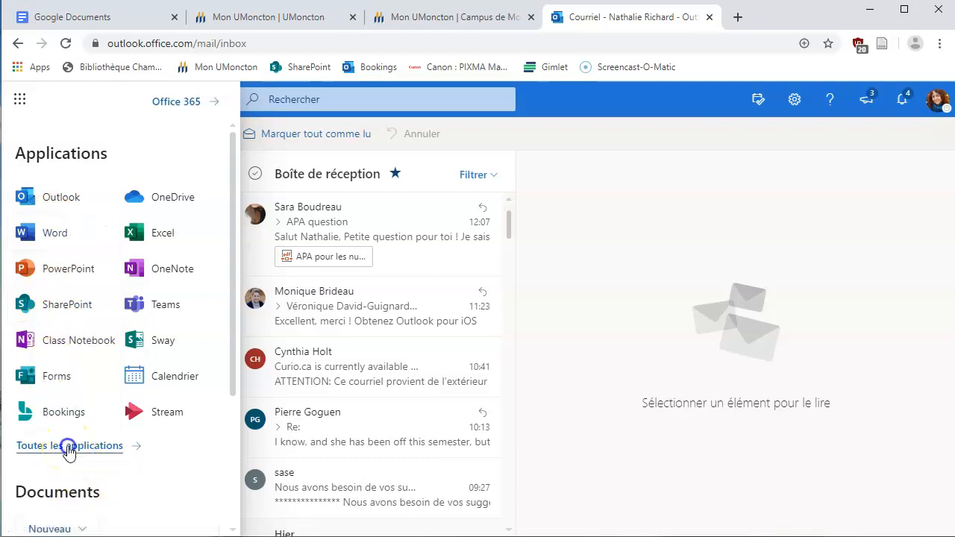
pyautogui.scroll(-6, 70, 335)
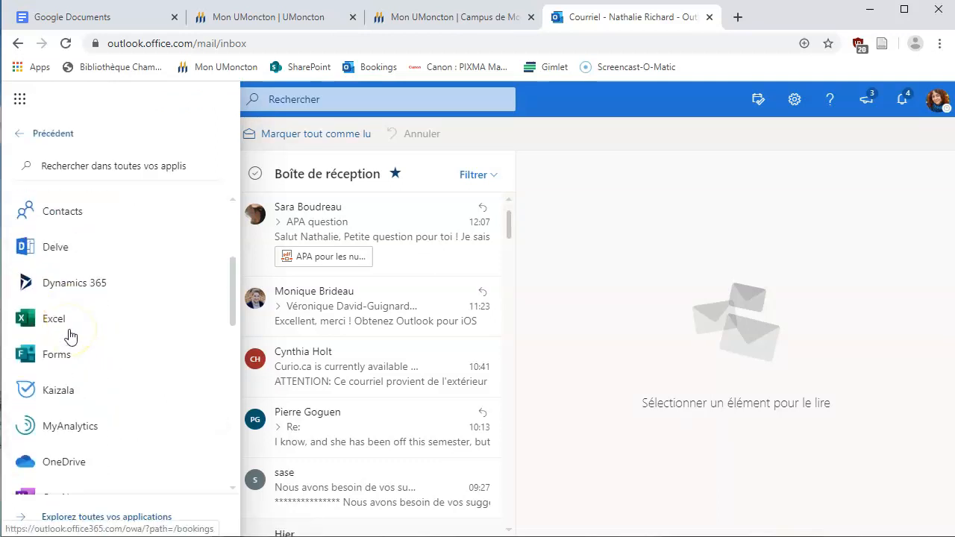
pyautogui.scroll(-3, 70, 335)
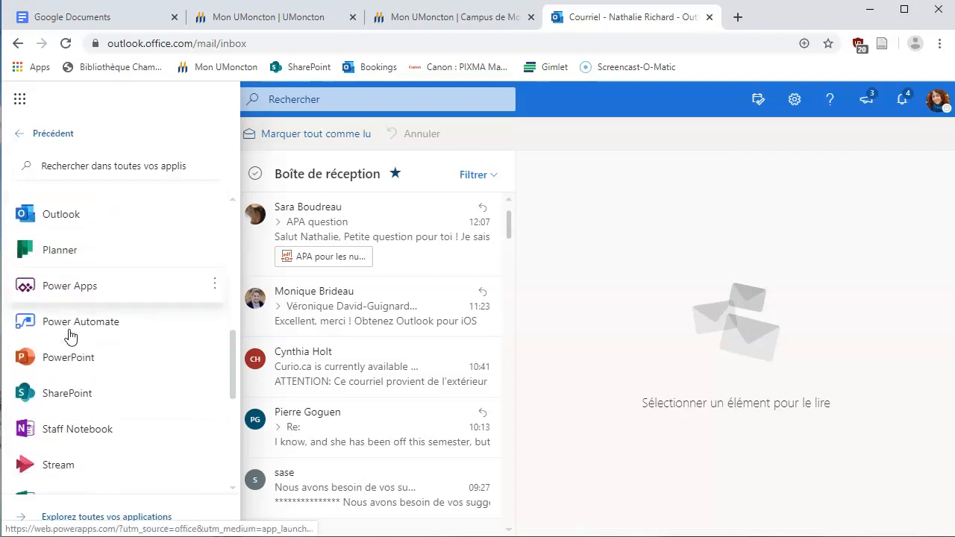
pyautogui.click(54, 262)
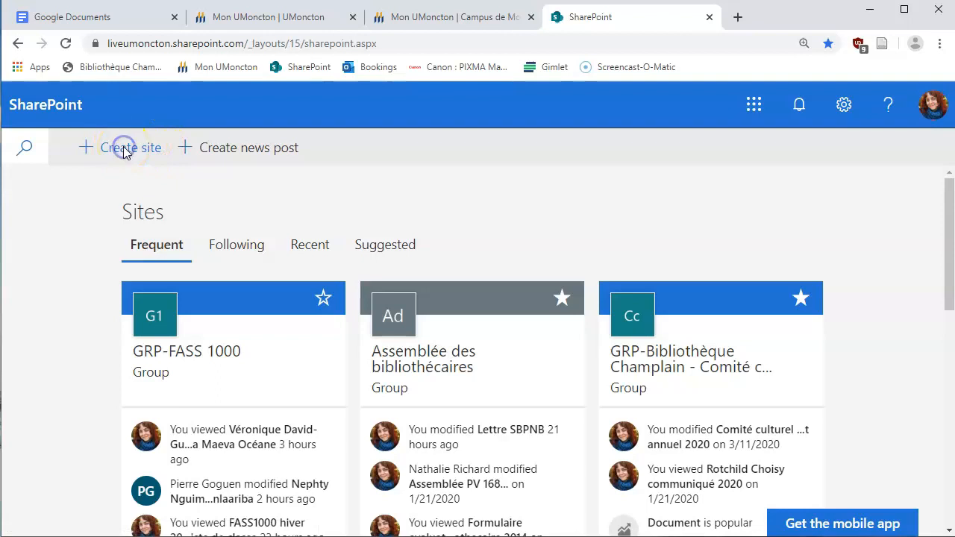
# Start a new team site and name it 'Essai Sharepoint'
pyautogui.click(124, 150)
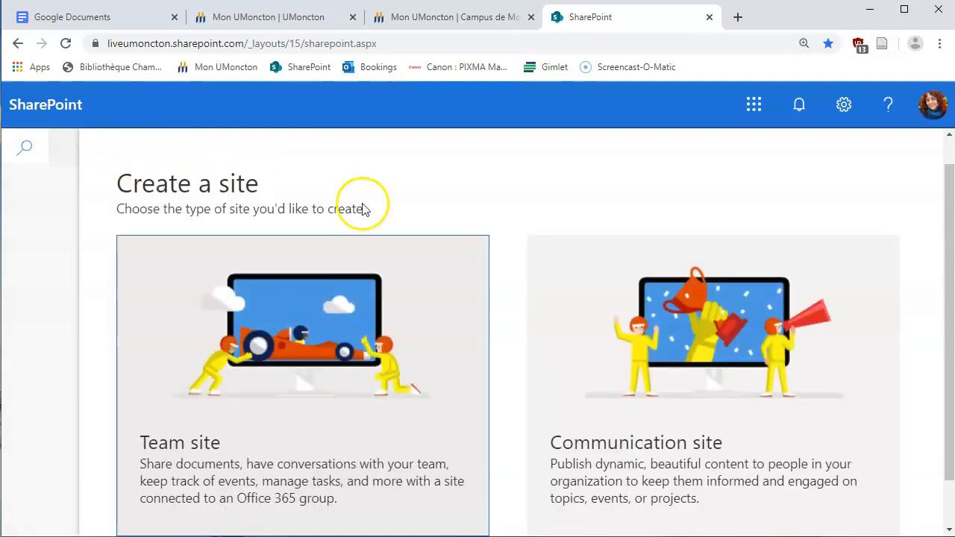
pyautogui.scroll(-1, 384, 358)
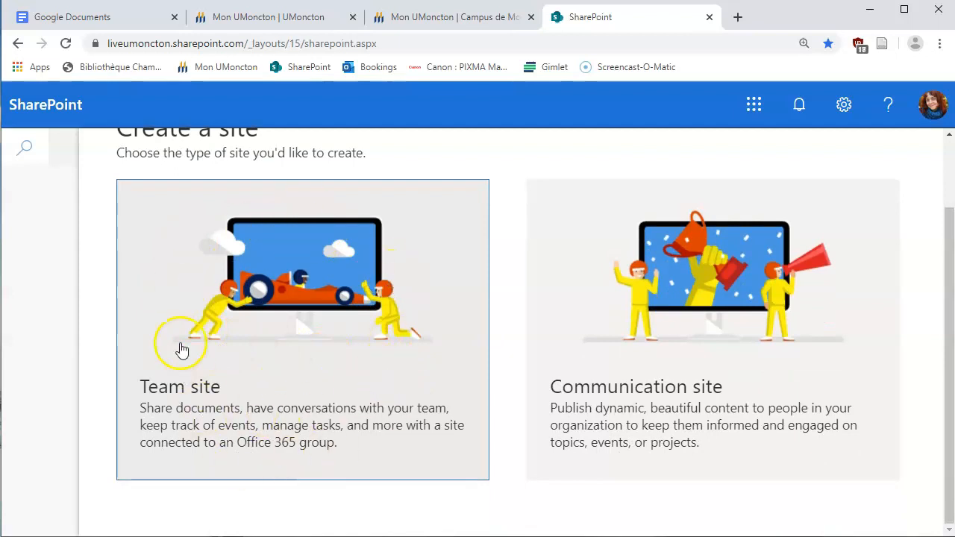
pyautogui.click(298, 387)
pyautogui.click(603, 273)
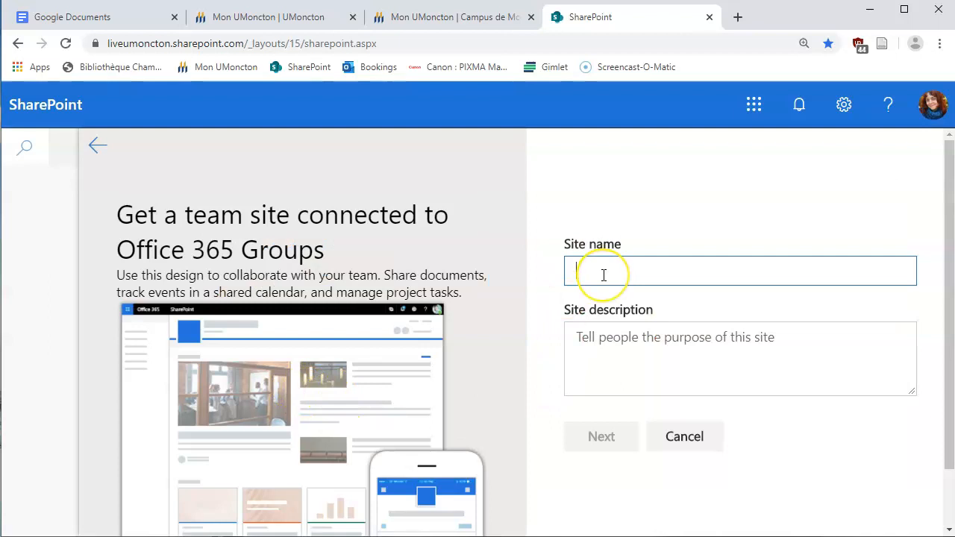
pyautogui.write('EssaiSharepoint')
pyautogui.click(605, 272)
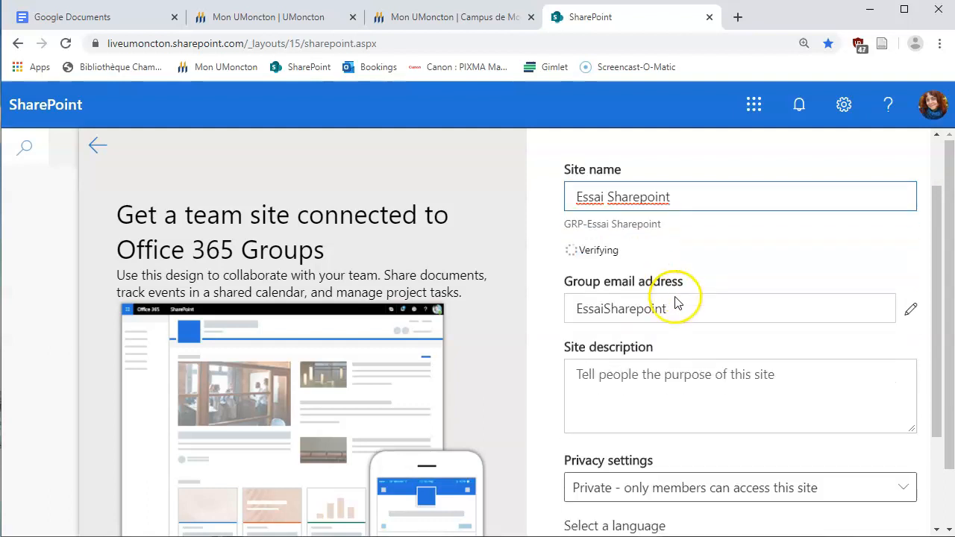
# Keep the site Private with French as its language and submit the details
pyautogui.scroll(-2, 638, 276)
pyautogui.scroll(-2, 669, 369)
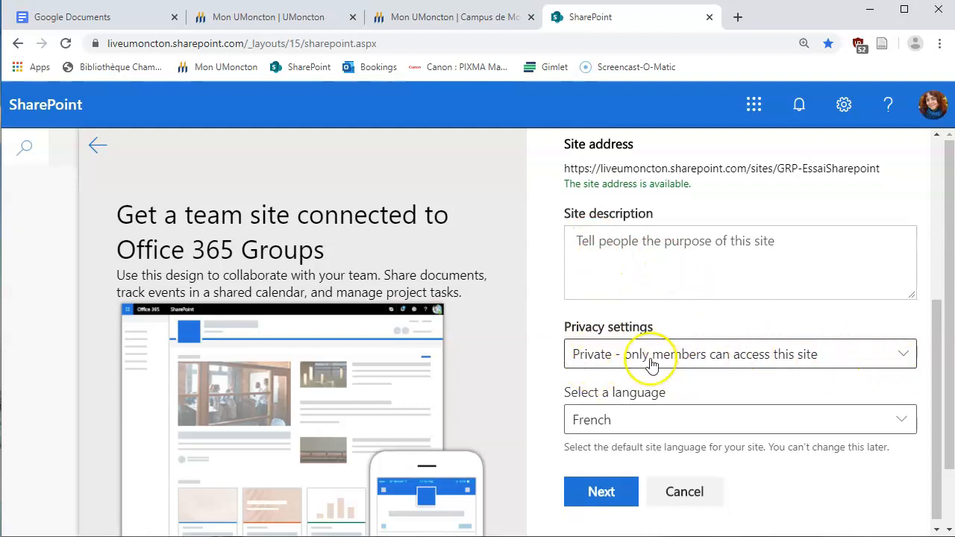
pyautogui.click(908, 357)
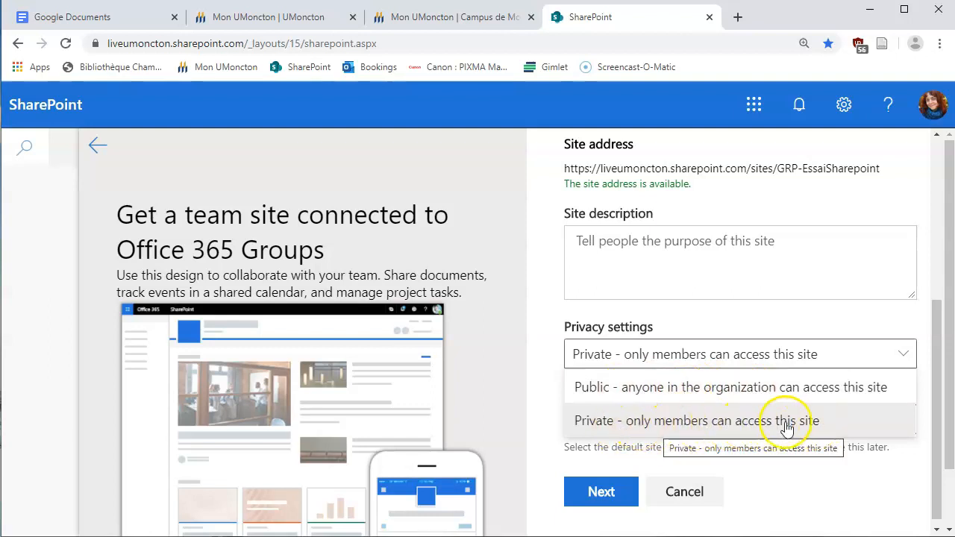
pyautogui.click(901, 356)
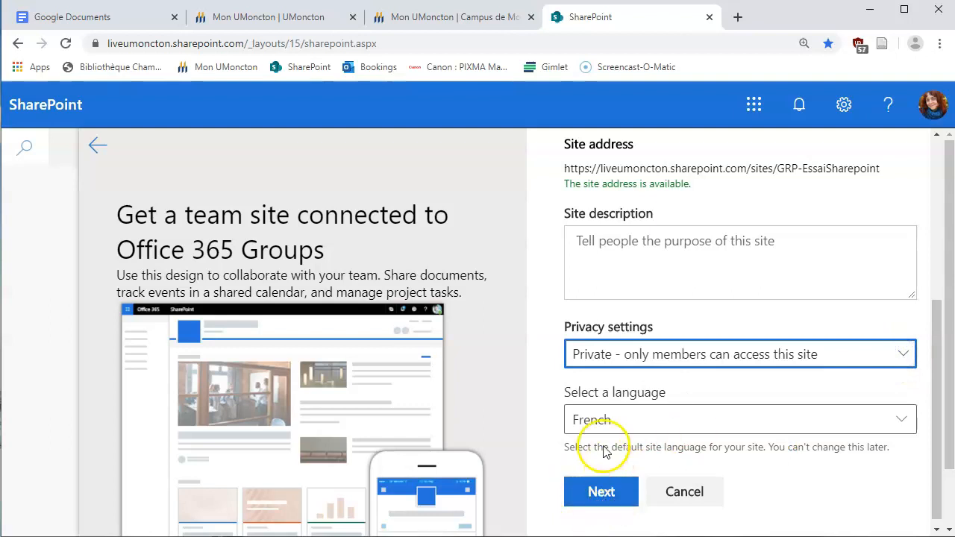
pyautogui.click(601, 494)
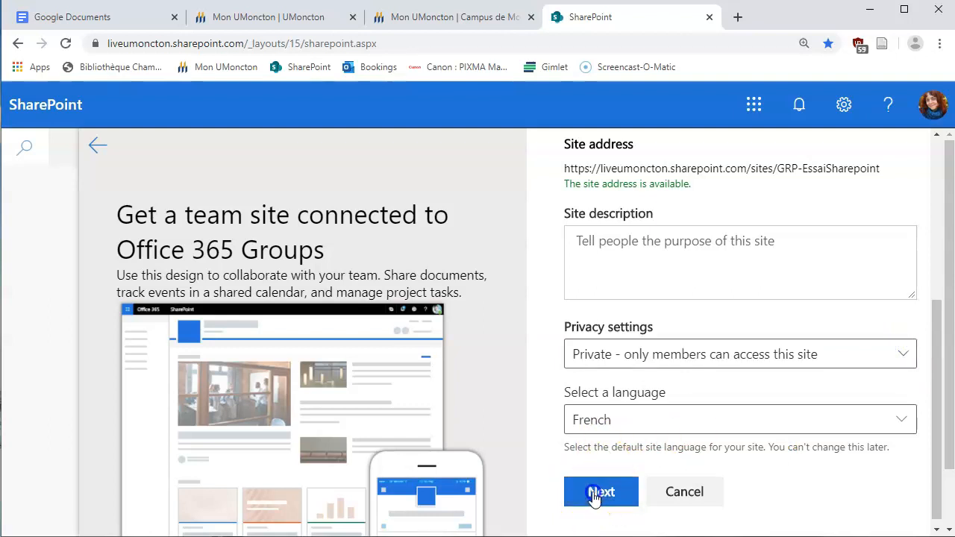
# Add the colleague as a group member by searching their name and accepting the suggestion
pyautogui.scroll(-3, 618, 256)
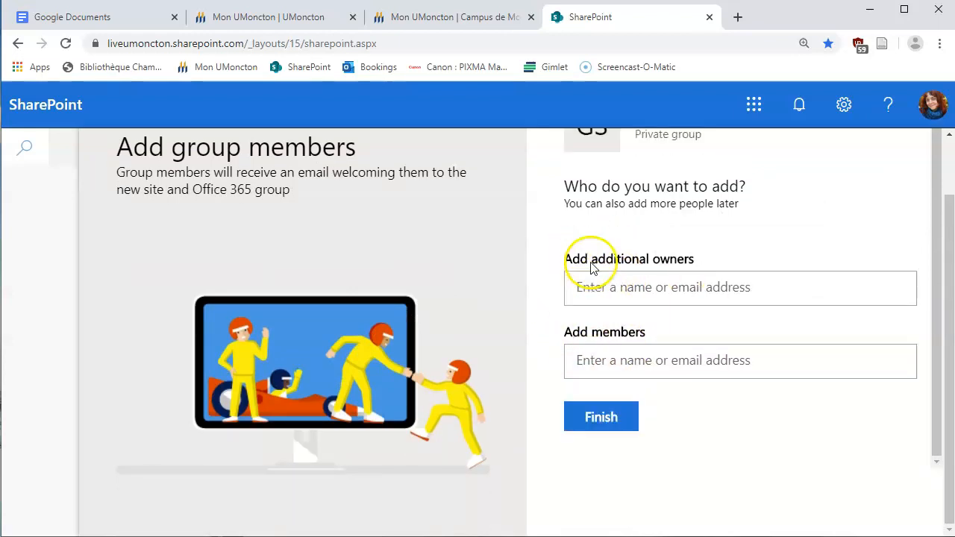
pyautogui.click(580, 360)
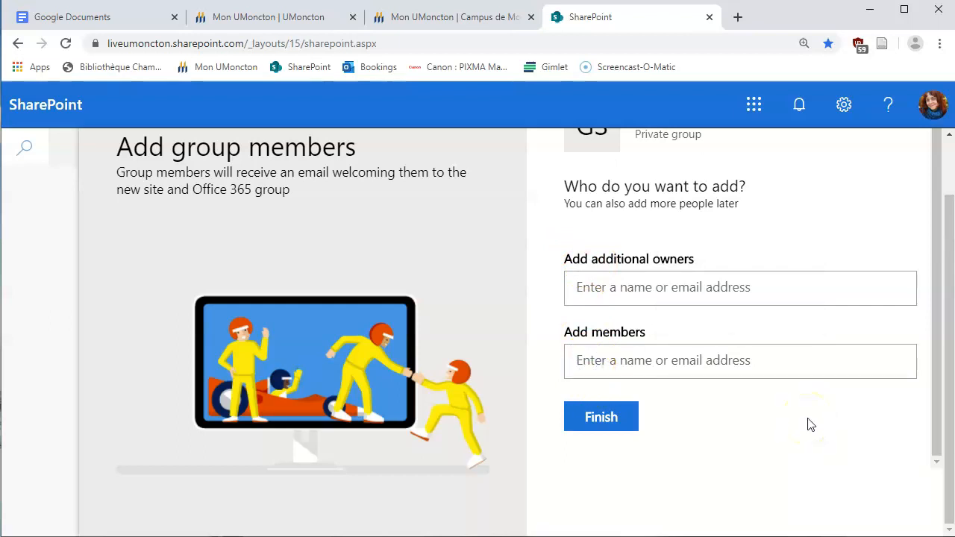
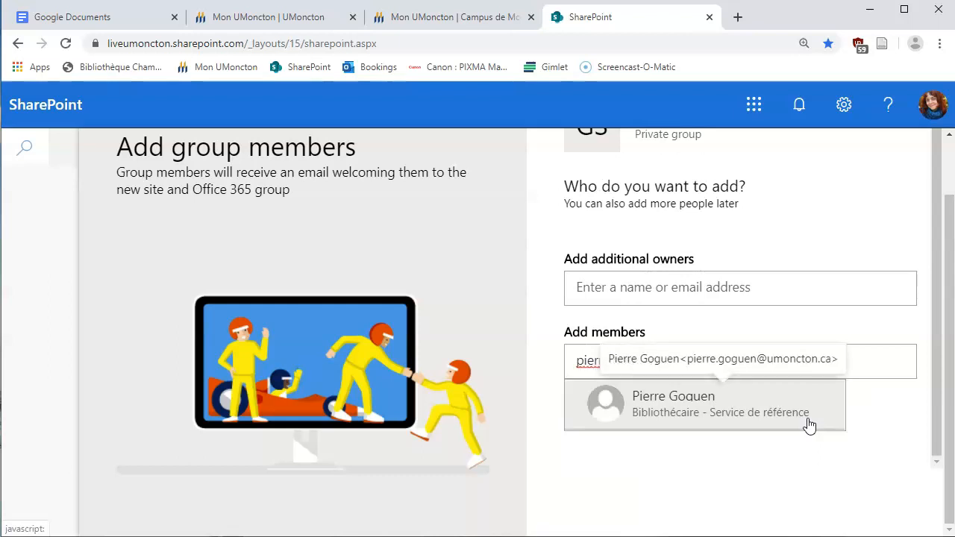
pyautogui.click(716, 393)
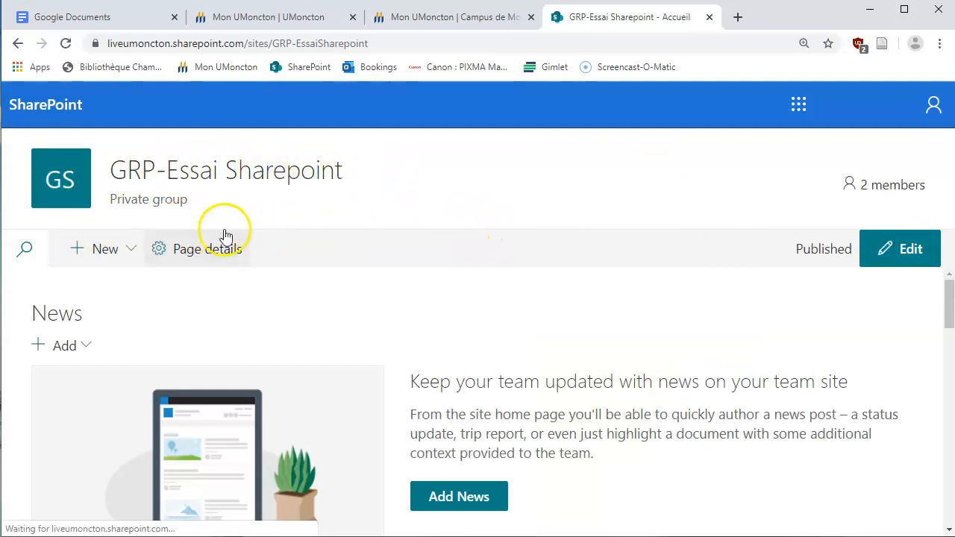
pyautogui.click(896, 186)
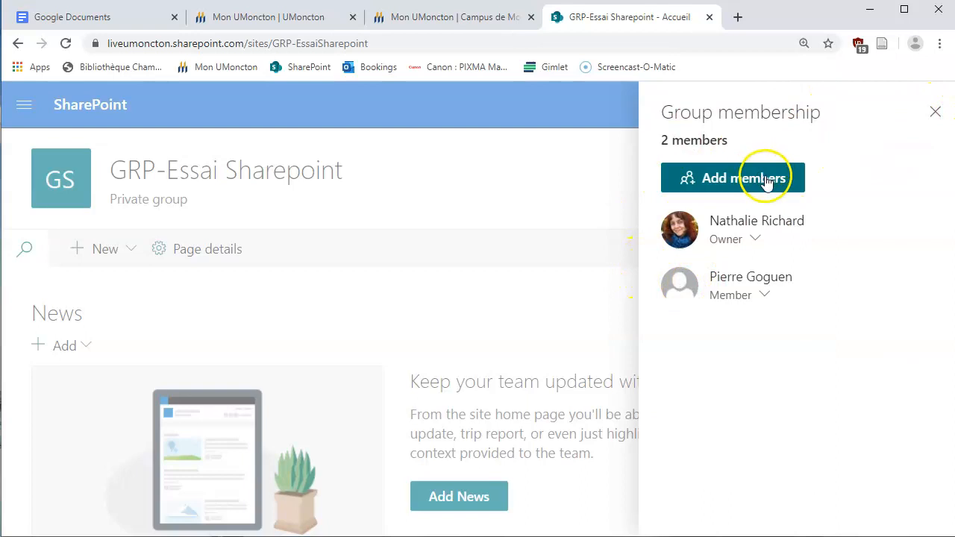
pyautogui.click(736, 184)
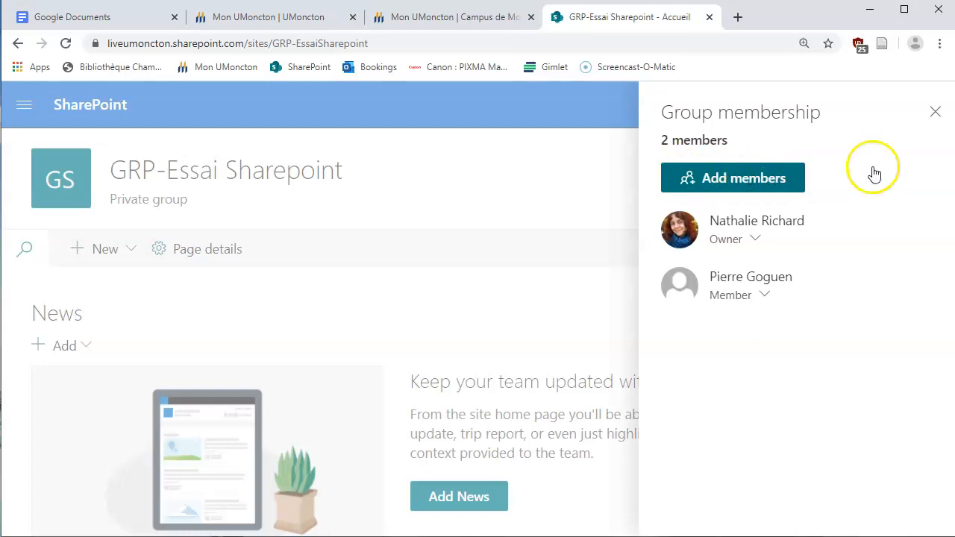
pyautogui.click(936, 114)
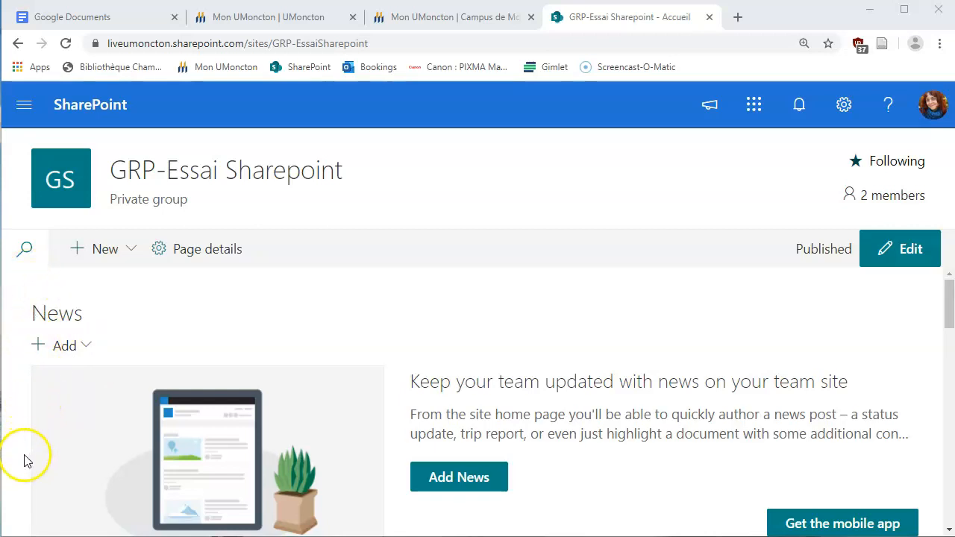
# Go to the Documents library from the site's navigation panel
pyautogui.click(24, 108)
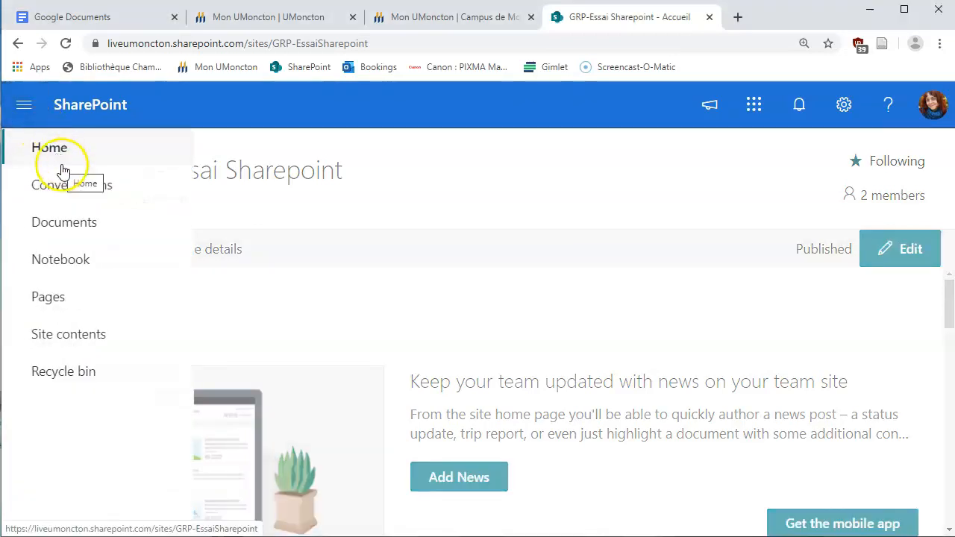
pyautogui.click(66, 226)
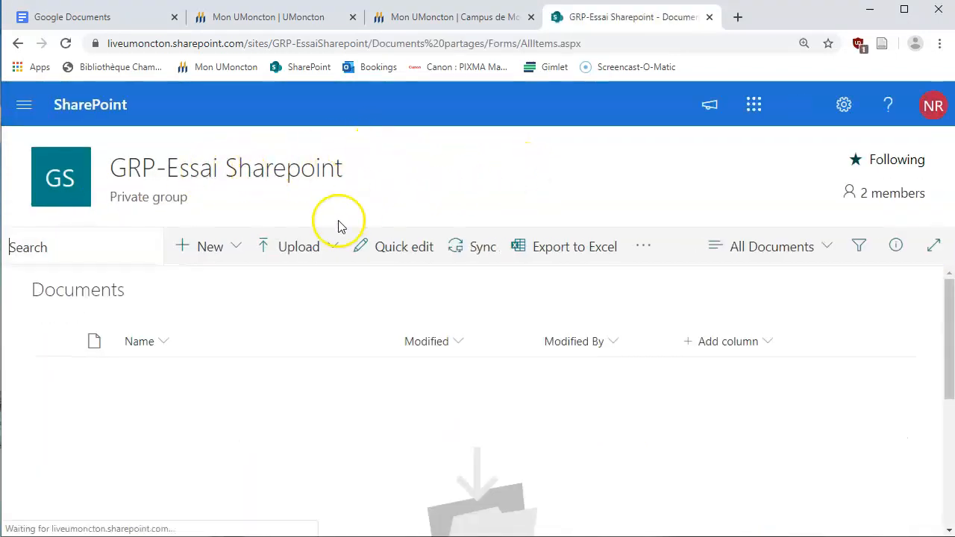
# Create a new blank Word document from the library's + New menu
pyautogui.click(234, 251)
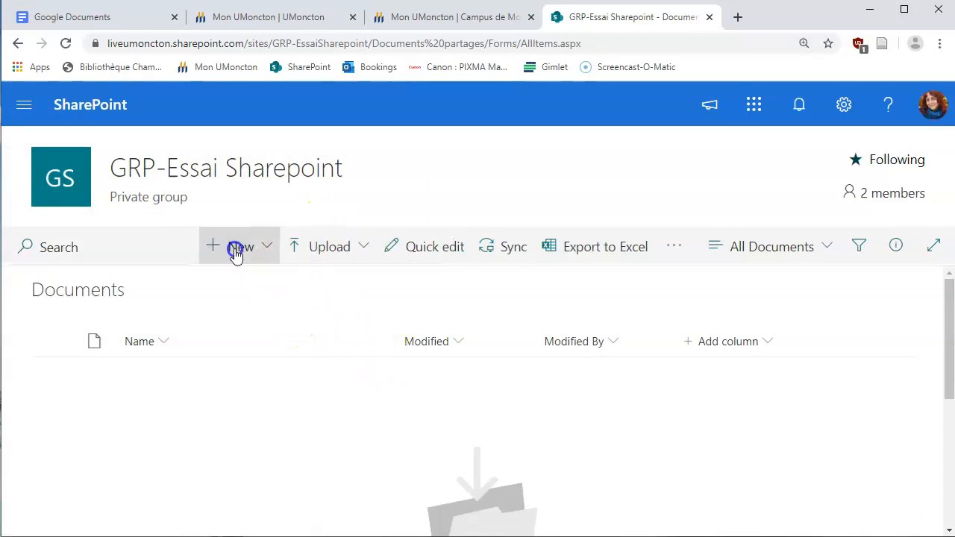
pyautogui.click(263, 250)
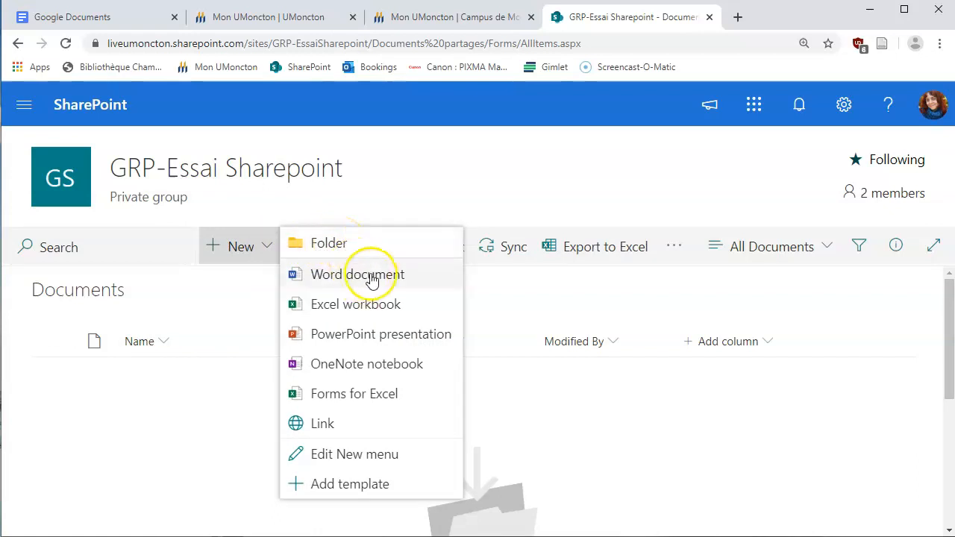
pyautogui.click(388, 304)
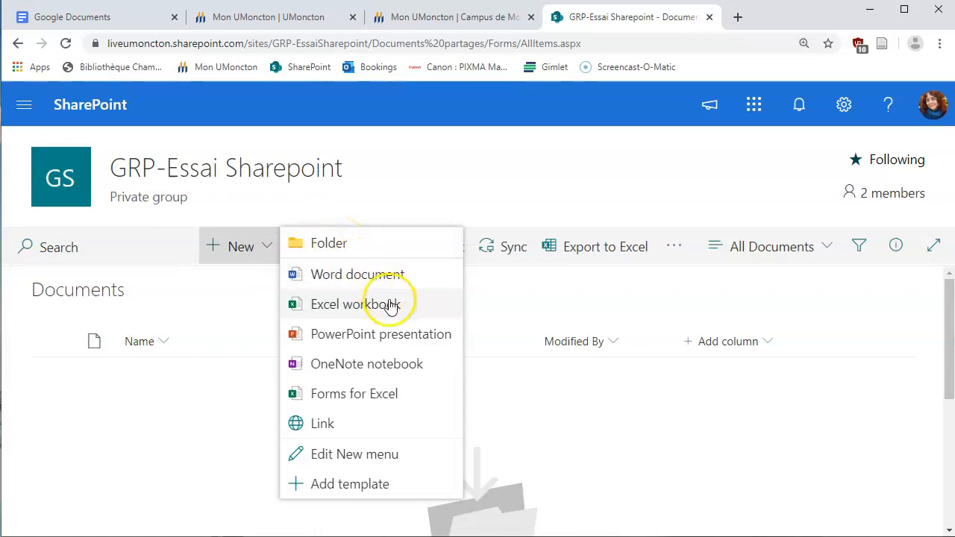
pyautogui.click(393, 337)
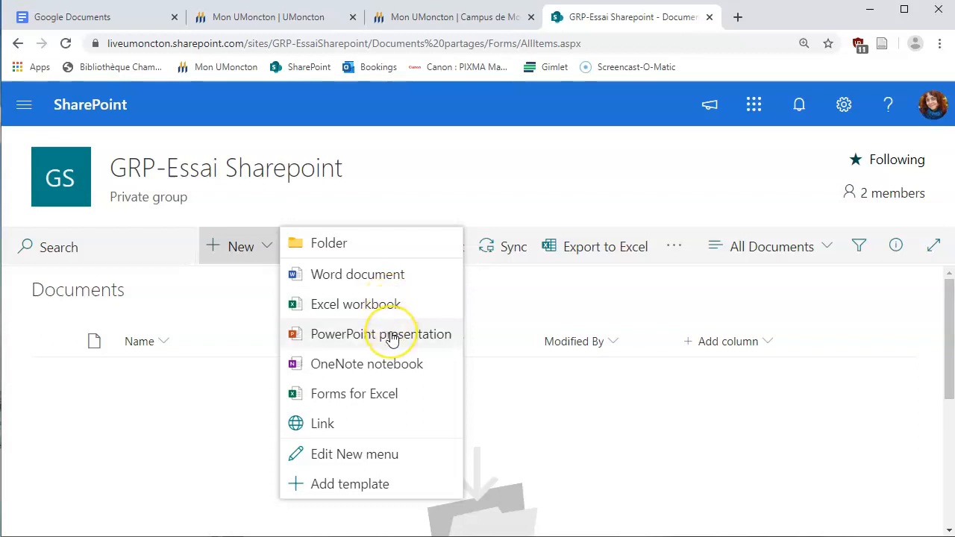
pyautogui.click(343, 282)
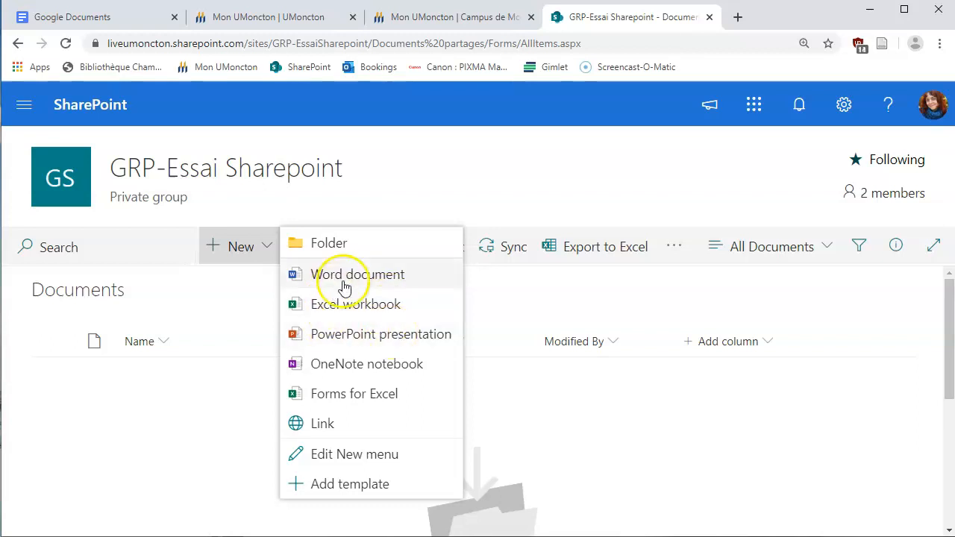
pyautogui.click(348, 277)
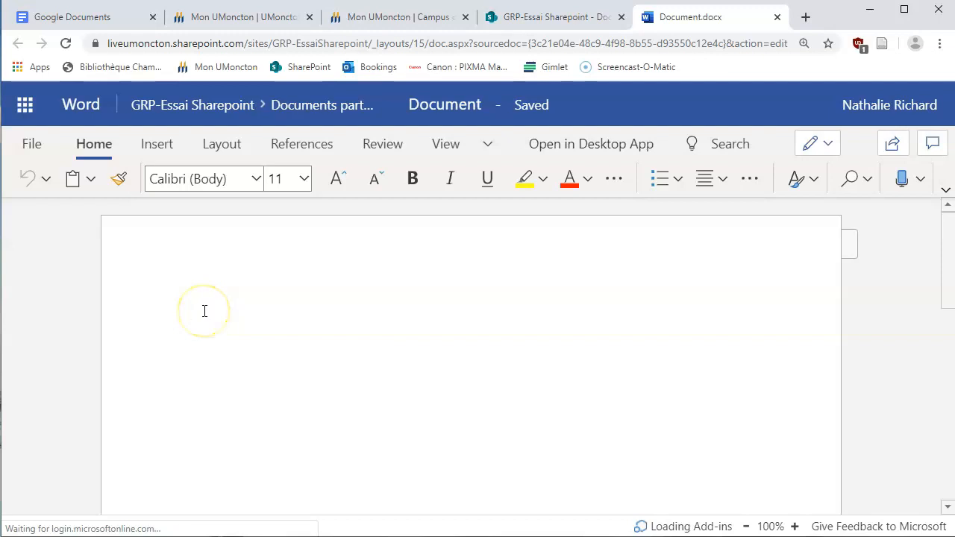
# Type the document text, rename the file 'Test Sharepoint', and close its tab
pyautogui.write('Test Sharepoint')
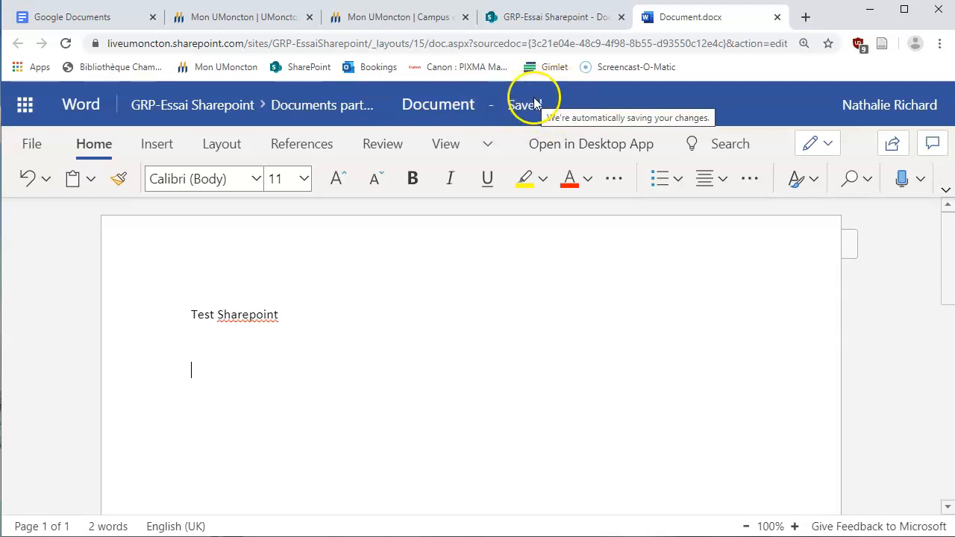
pyautogui.click(447, 105)
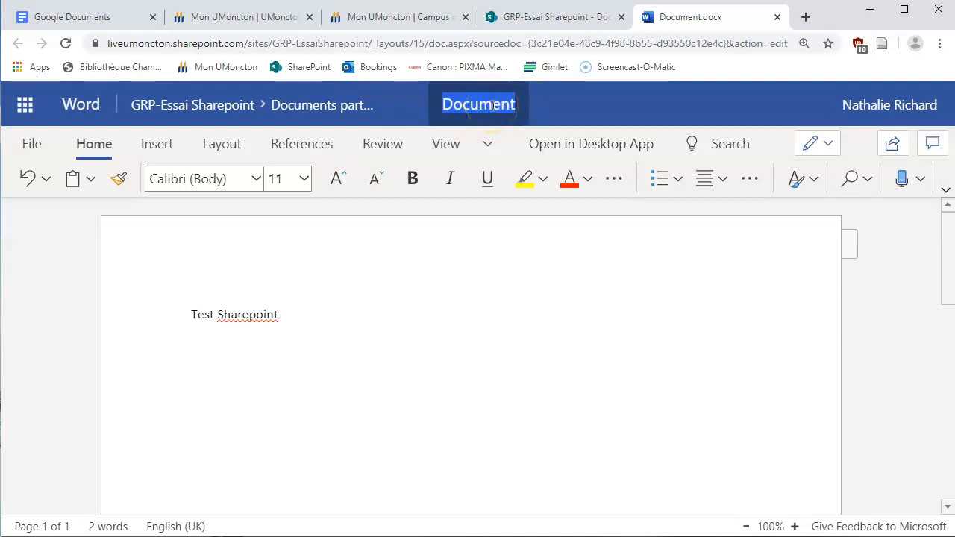
pyautogui.write('Test ')
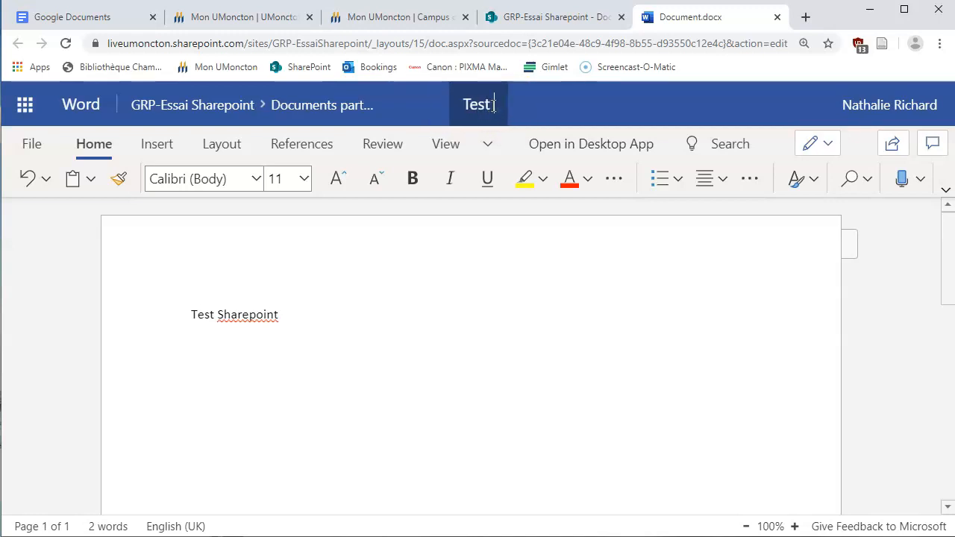
pyautogui.write('Sharepoint')
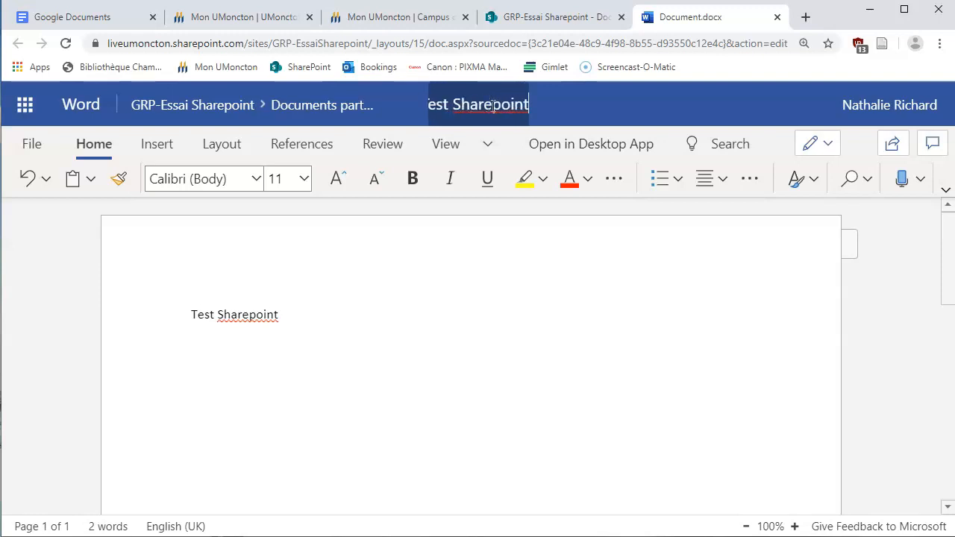
pyautogui.press('Return')
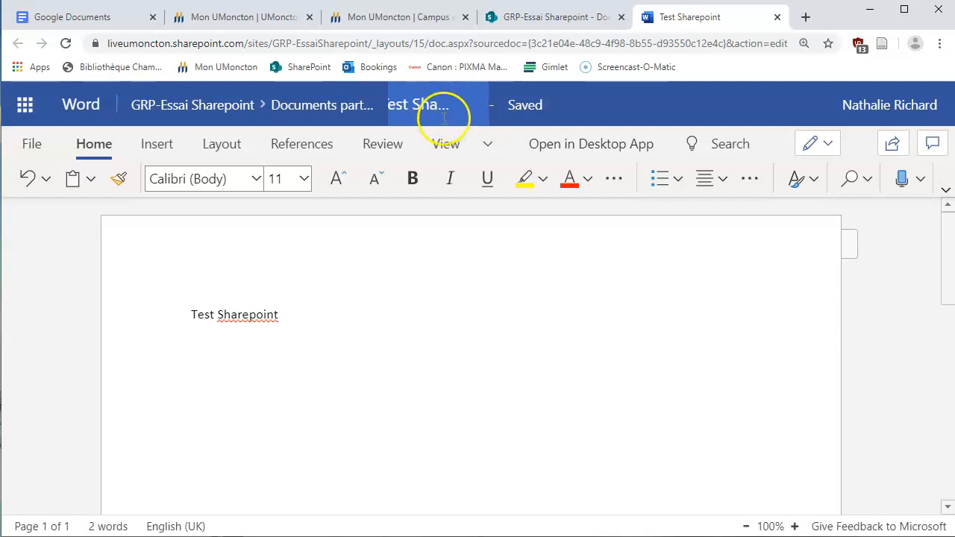
pyautogui.click(775, 18)
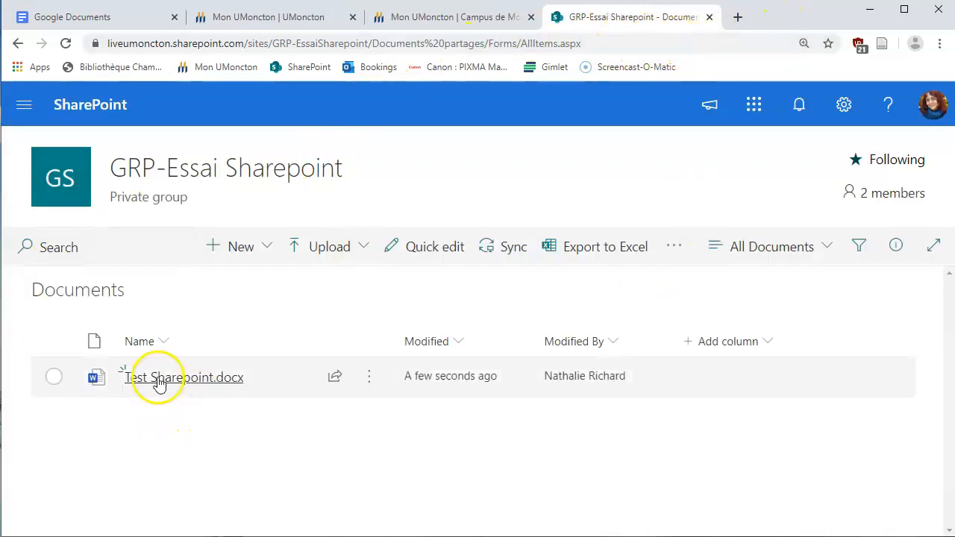
pyautogui.moveTo(192, 383)
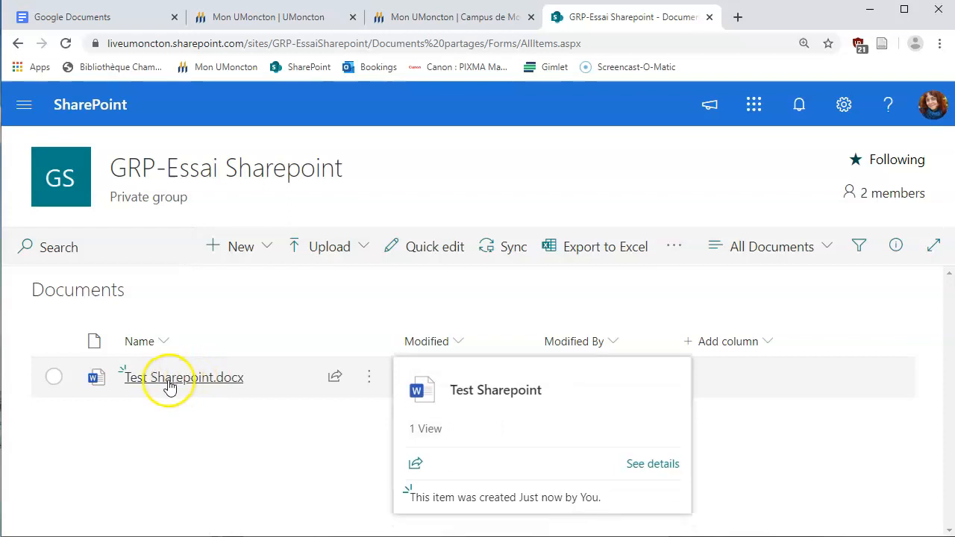
pyautogui.click(888, 195)
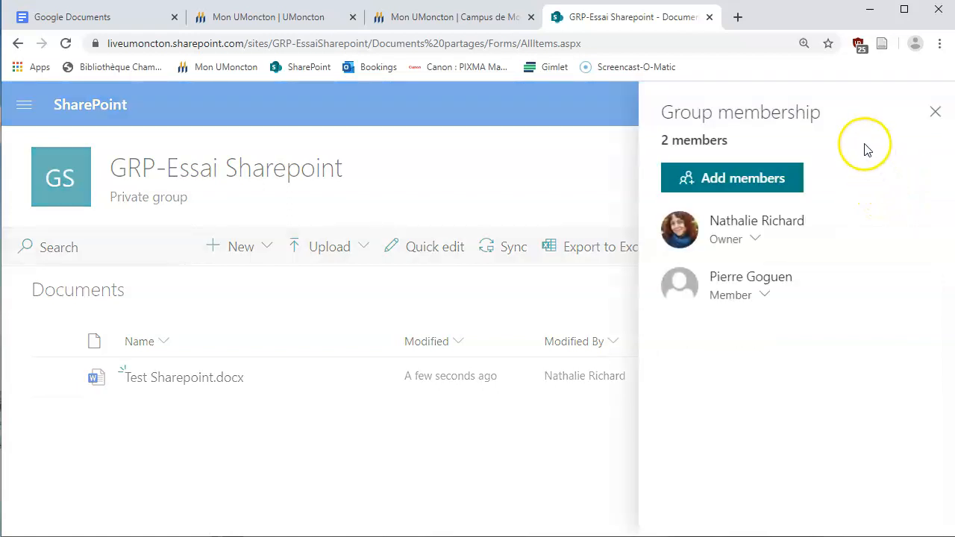
pyautogui.click(716, 183)
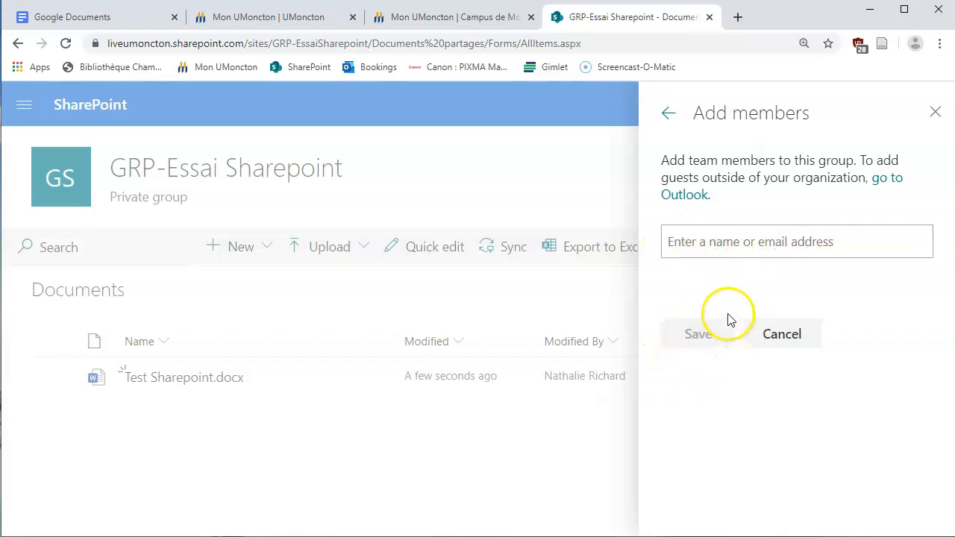
pyautogui.click(937, 111)
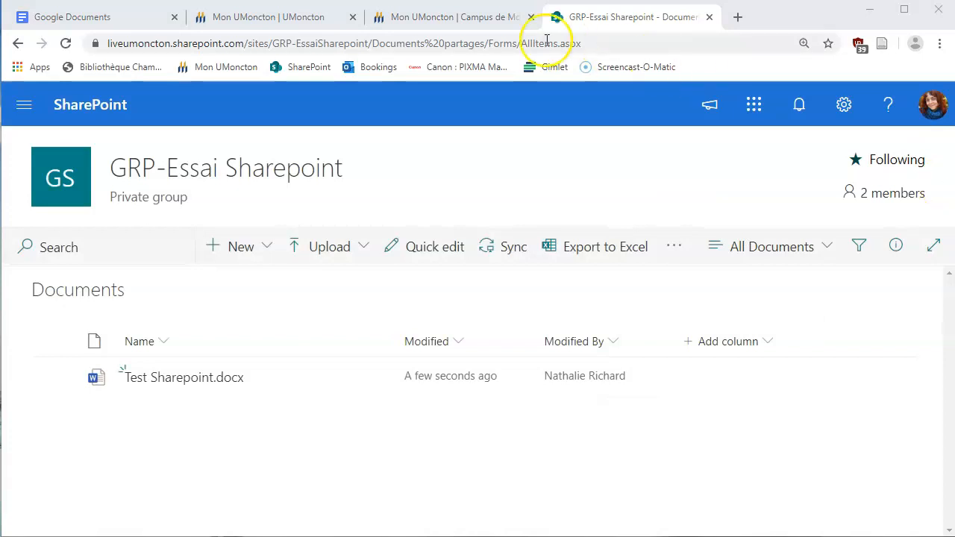
# Open Test Sharepoint.docx from the Documents library in Word for the web
pyautogui.click(172, 382)
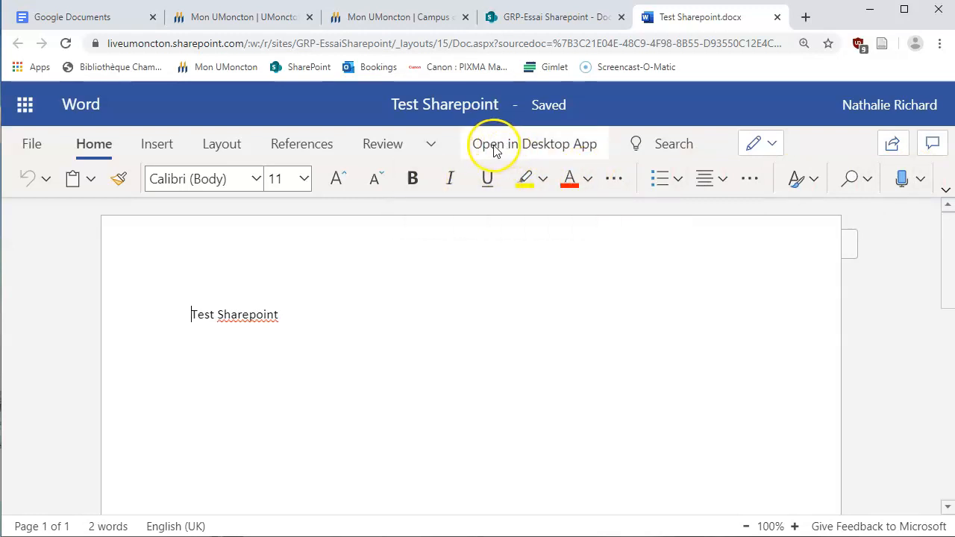
# Open Test Sharepoint in desktop Word, letting the browser launch Word, and reposition its window
pyautogui.click(542, 146)
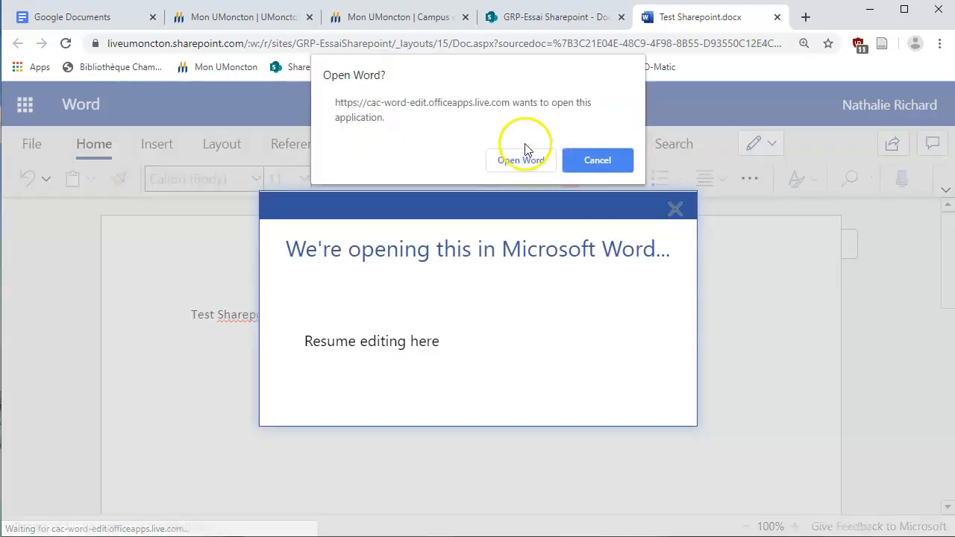
pyautogui.click(521, 159)
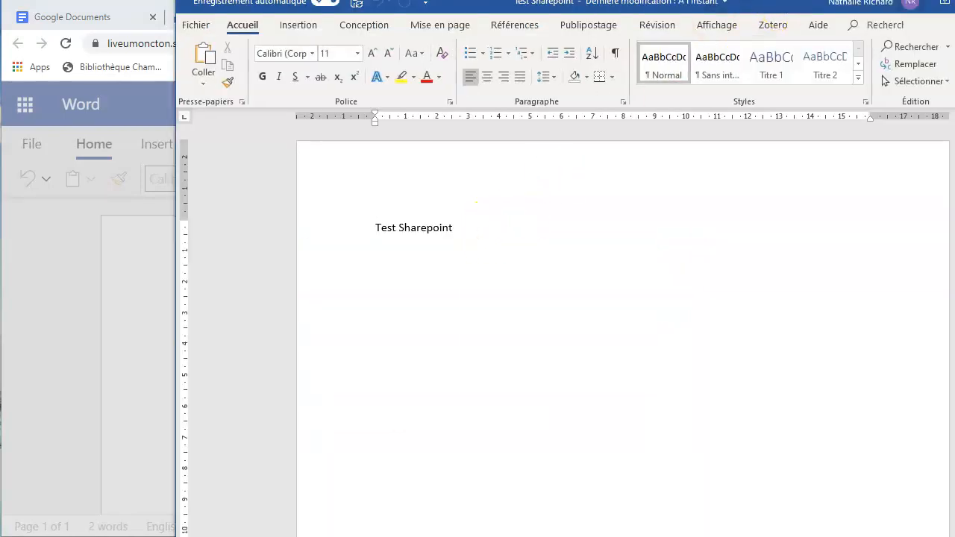
pyautogui.moveTo(783, 2); pyautogui.dragTo(647, 21)
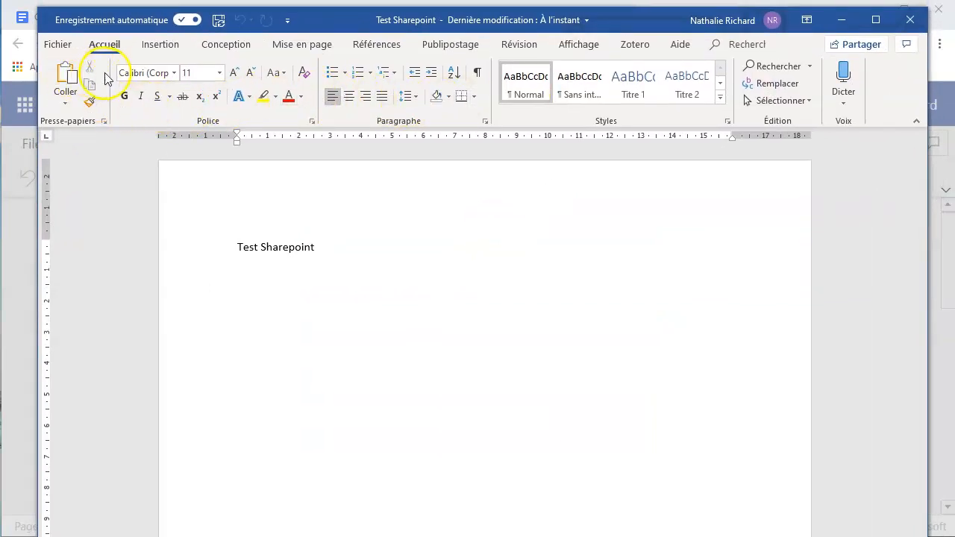
# Browse the Insertion, Conception and Mise en page ribbon tabs in Word, ending back on Accueil
pyautogui.click(159, 44)
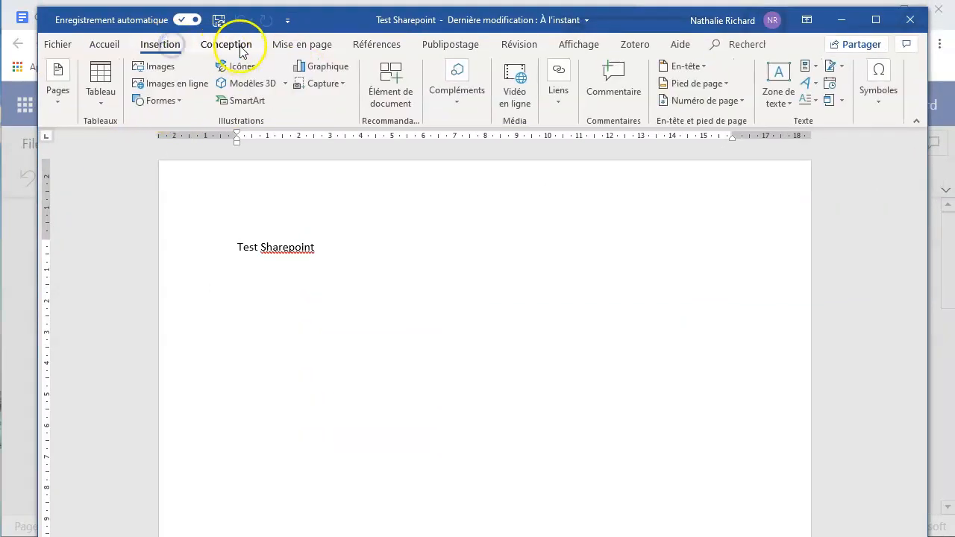
pyautogui.click(226, 44)
pyautogui.click(293, 44)
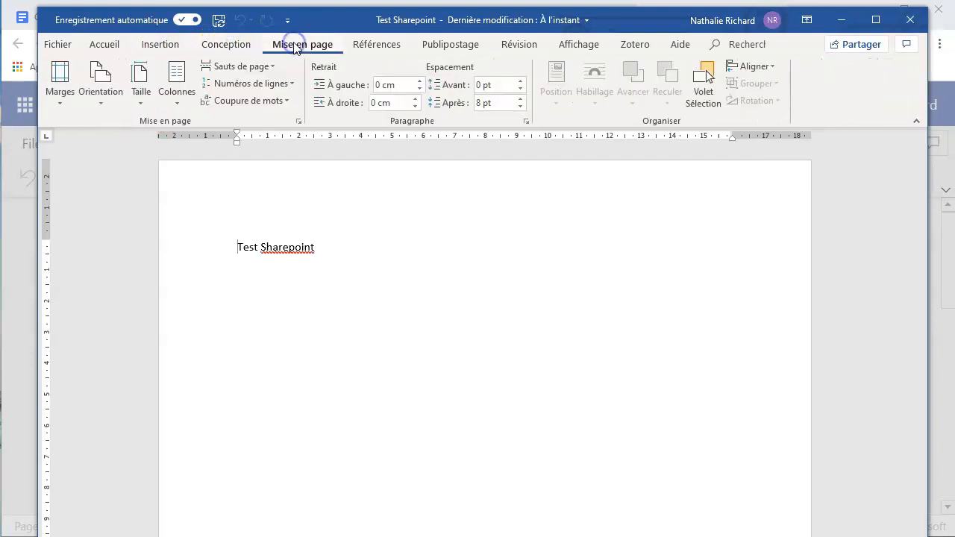
pyautogui.click(102, 45)
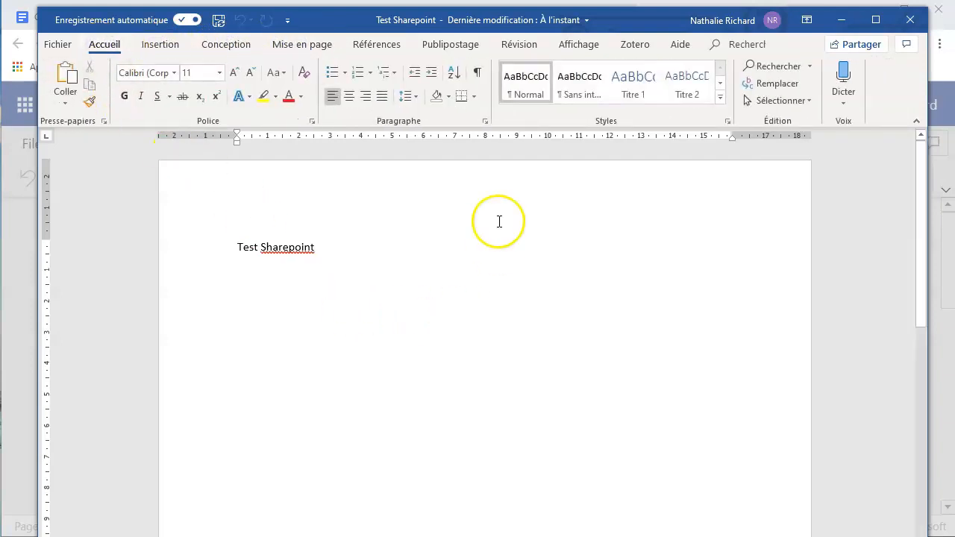
# Close the Word desktop window and dismiss the browser's notice to return to Test Sharepoint
pyautogui.moveTo(631, 19); pyautogui.dragTo(633, 66)
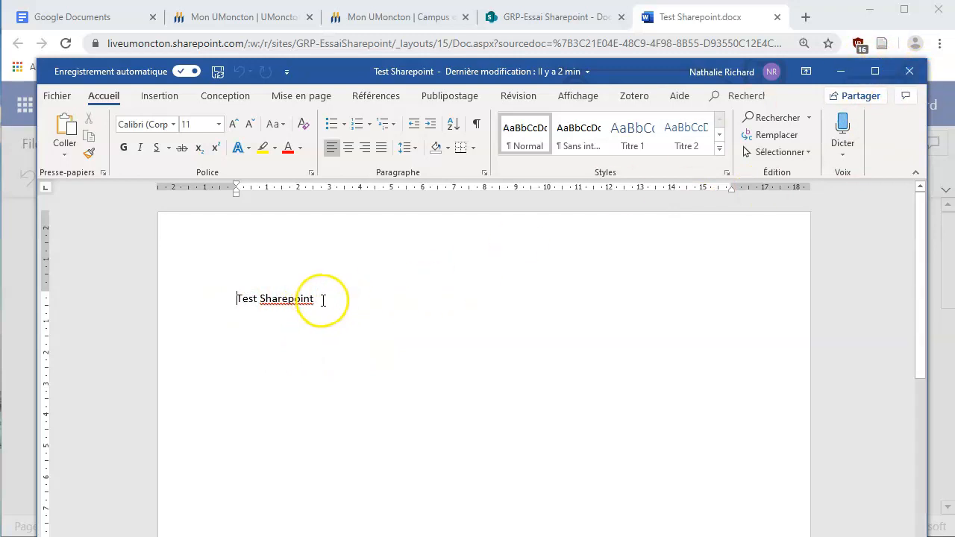
pyautogui.click(909, 72)
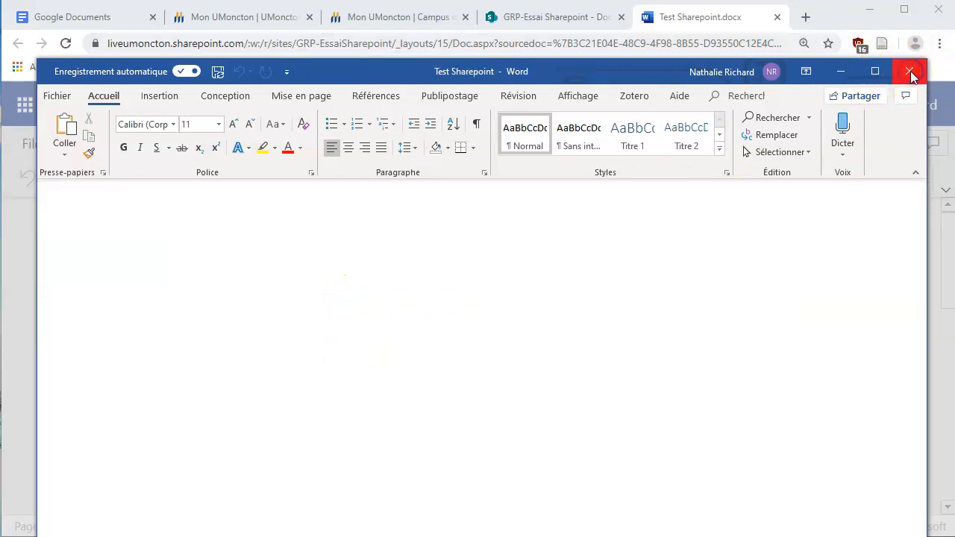
pyautogui.click(686, 212)
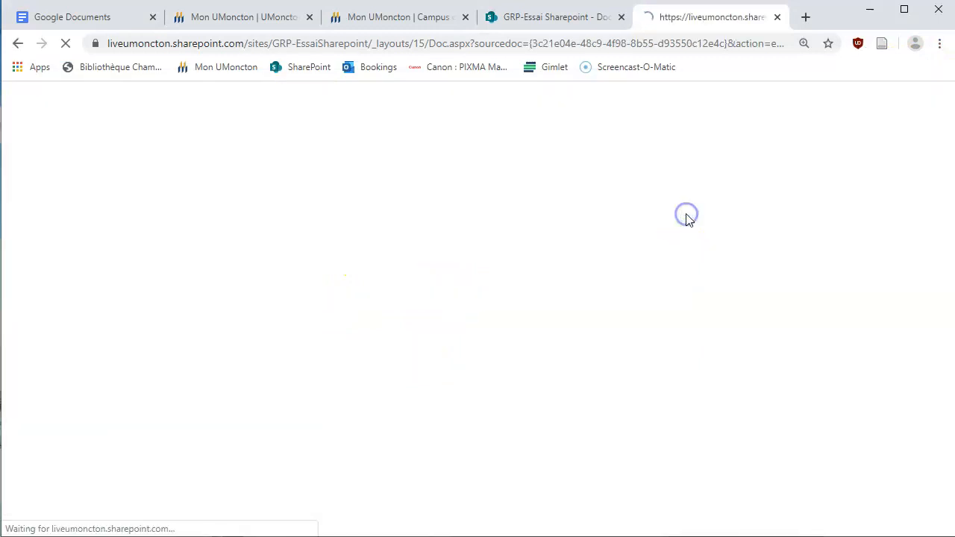